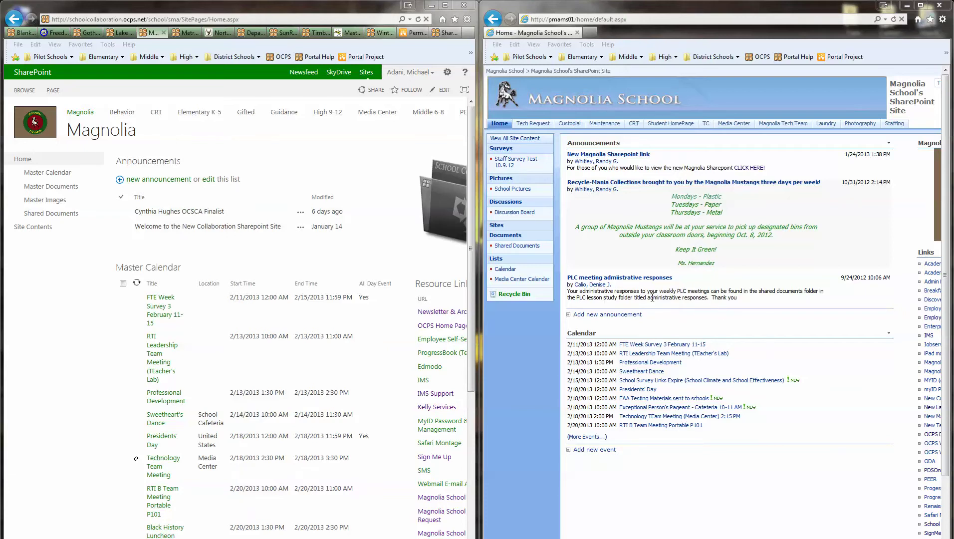
Open the old site's Shared Documents library with Windows Explorer, showing its 42 folders.
{"action": "left_click", "coordinate": [508, 248]}
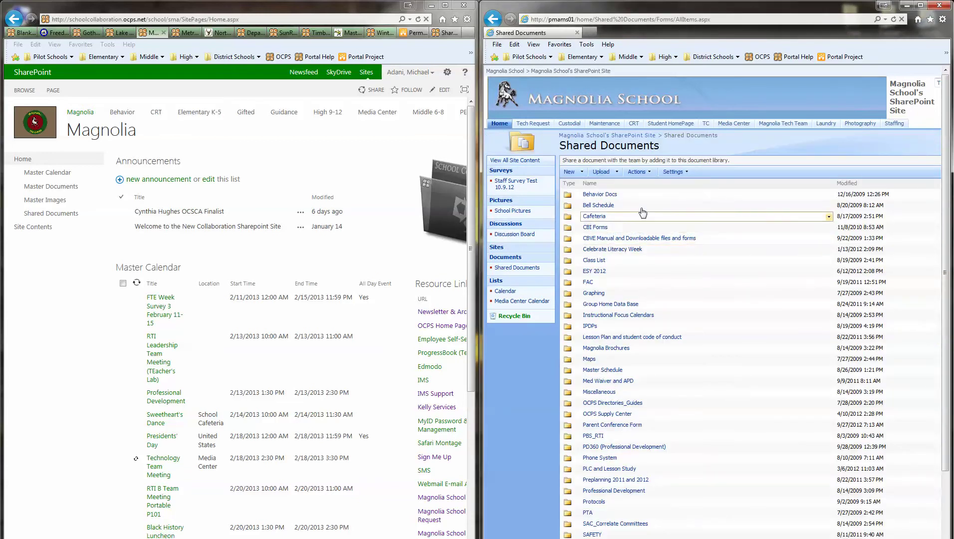
{"action": "left_click", "coordinate": [632, 176]}
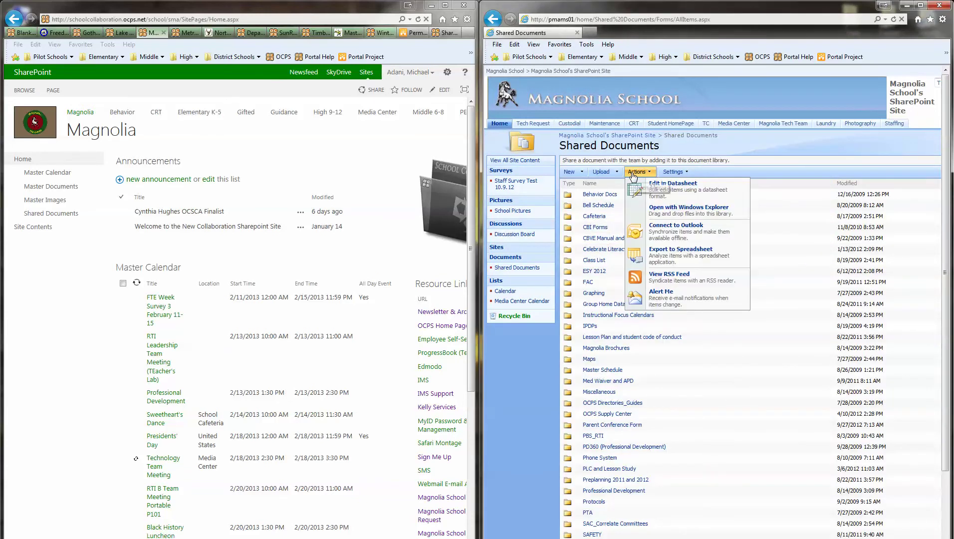
{"action": "left_click", "coordinate": [672, 213]}
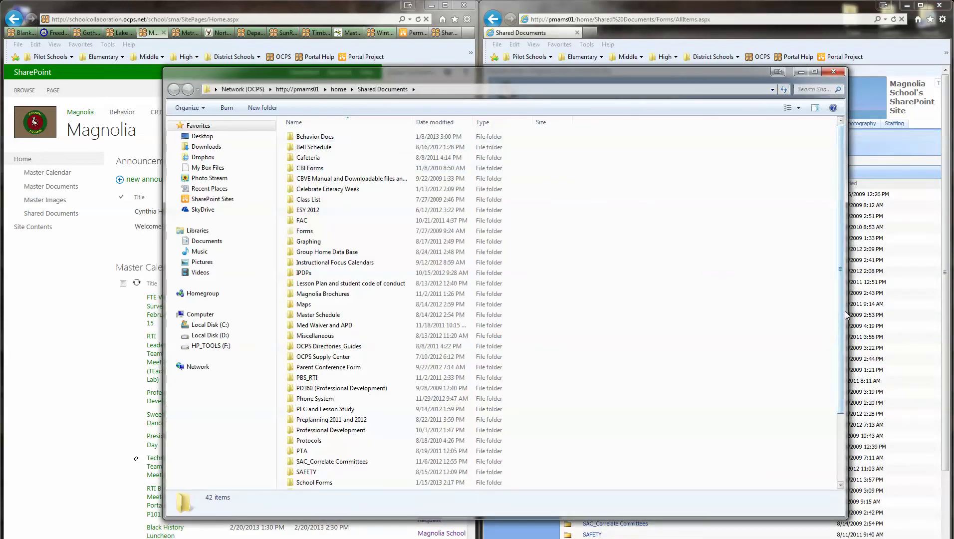
Narrow the Shared Documents folder window, move it to the right half, and bring the new site forward.
{"action": "left_click_drag", "start_coordinate": [844, 311], "coordinate": [449, 290]}
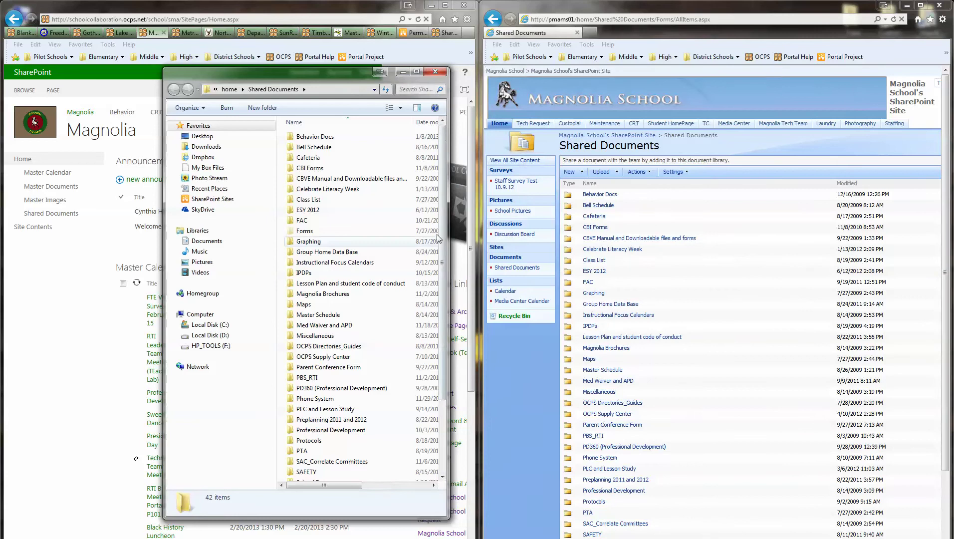
{"action": "left_click_drag", "start_coordinate": [312, 77], "coordinate": [555, 82]}
{"action": "left_click_drag", "start_coordinate": [622, 84], "coordinate": [726, 85]}
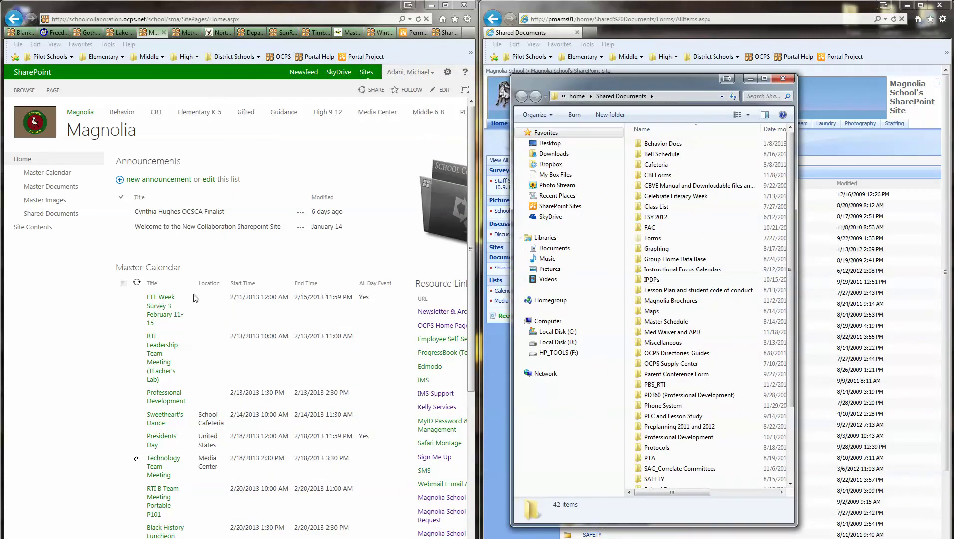
{"action": "left_click", "coordinate": [29, 327]}
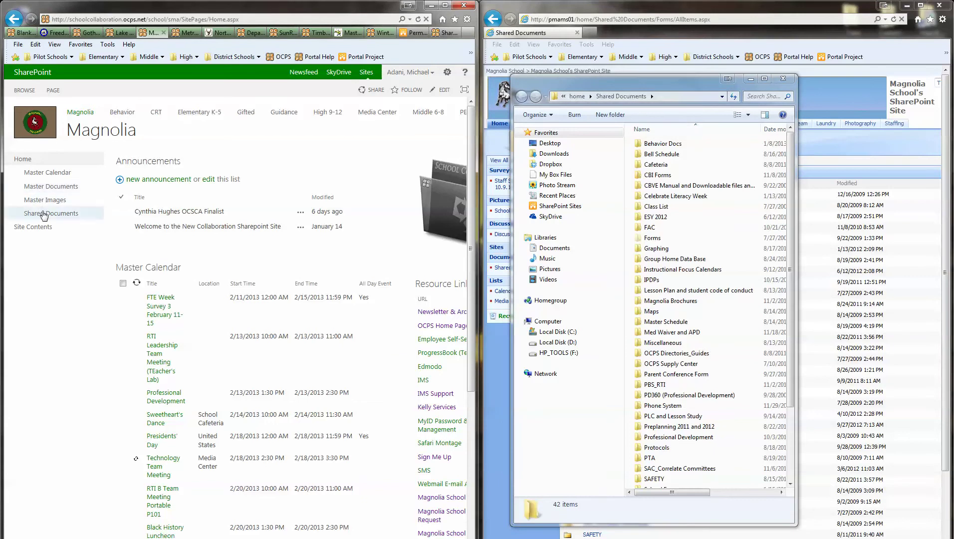
Open the new site's Master Documents library with Explorer from the LIBRARY ribbon.
{"action": "left_click", "coordinate": [58, 187]}
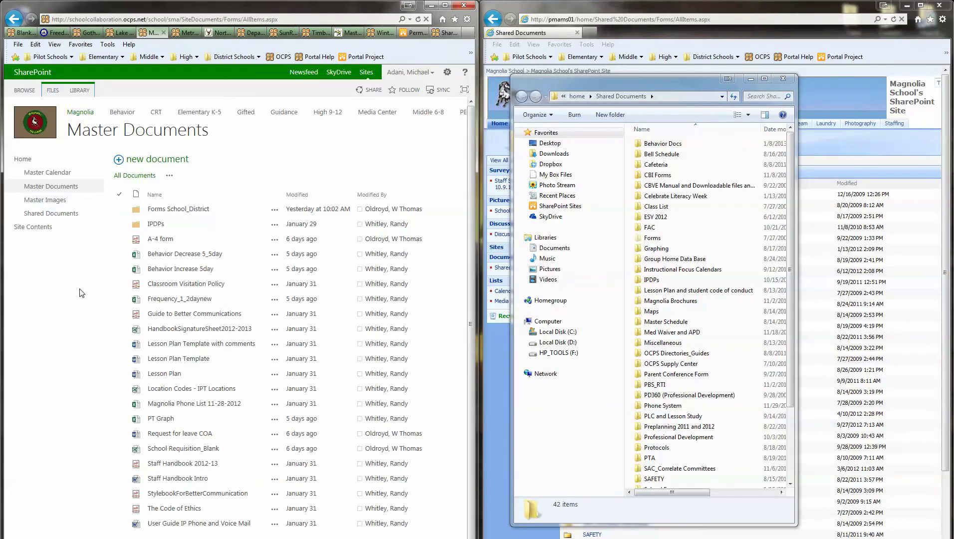
{"action": "left_click", "coordinate": [79, 90]}
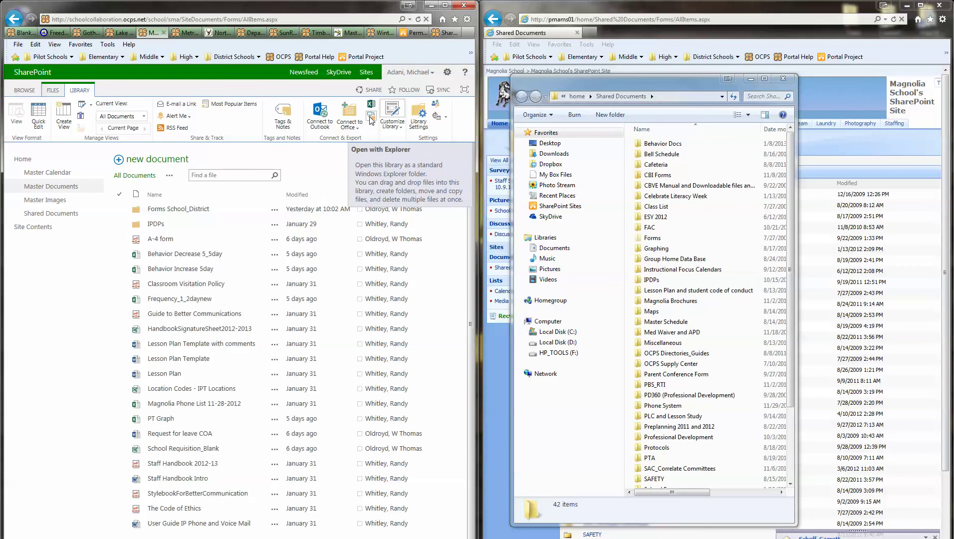
{"action": "left_click", "coordinate": [370, 119]}
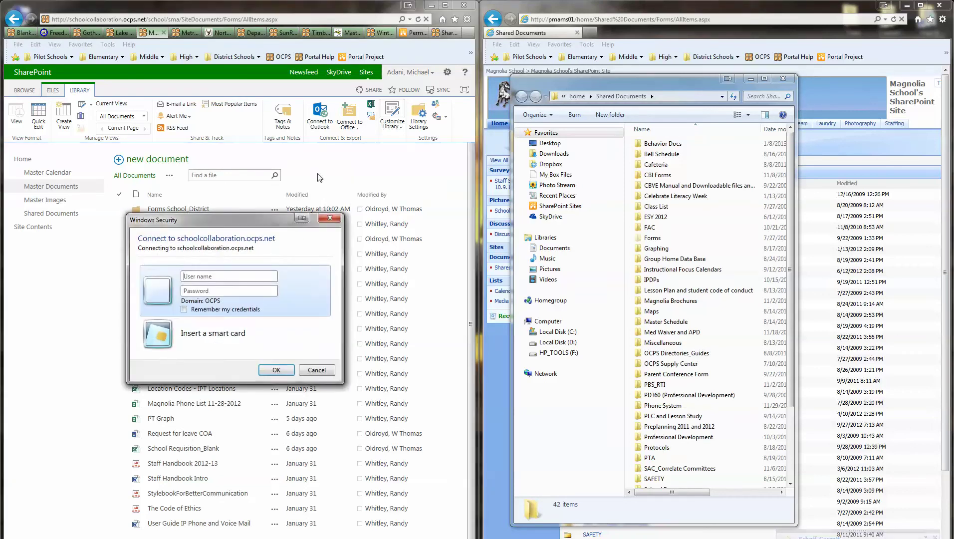
Sign in twice to schoolcollaboration.ocps.net, opening Master Documents as a 23-item Explorer folder.
{"action": "left_click", "coordinate": [253, 276]}
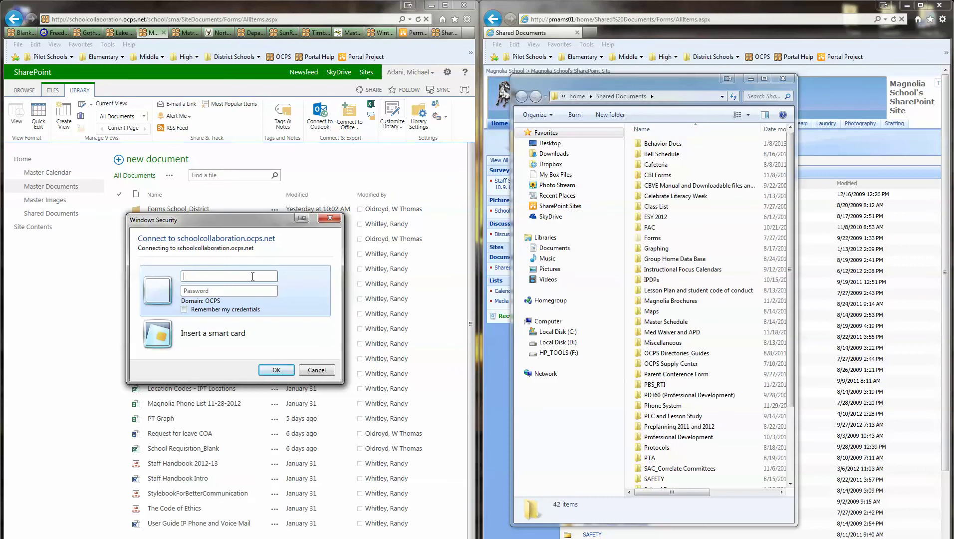
{"action": "type", "text": "2769"}
{"action": "key", "text": "Tab"}
{"action": "type", "text": "***"}
{"action": "key", "text": "Return"}
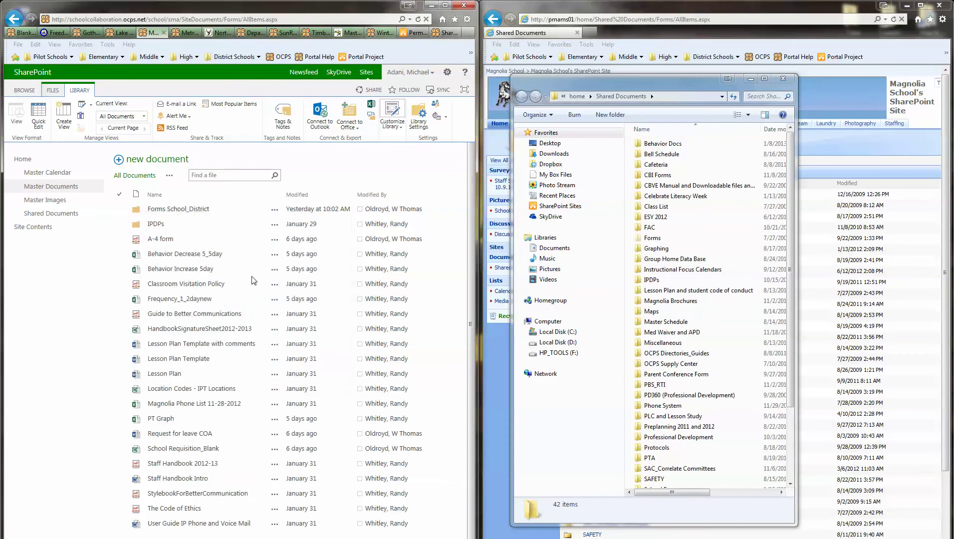
{"action": "left_click", "coordinate": [242, 283]}
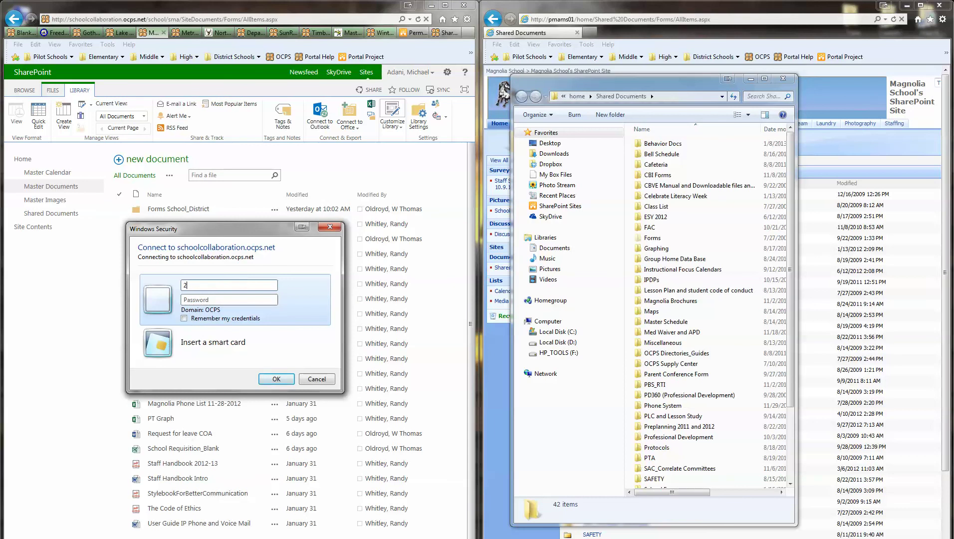
{"action": "type", "text": "**"}
{"action": "key", "text": "Return"}
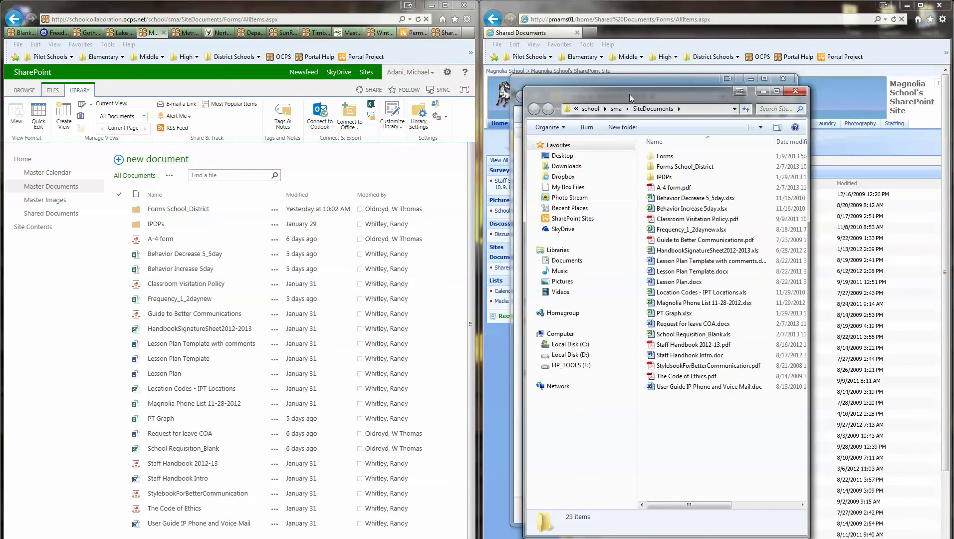
Move the Master Documents (SiteDocuments) folder window to the left half of the screen.
{"action": "left_click_drag", "start_coordinate": [629, 94], "coordinate": [179, 75]}
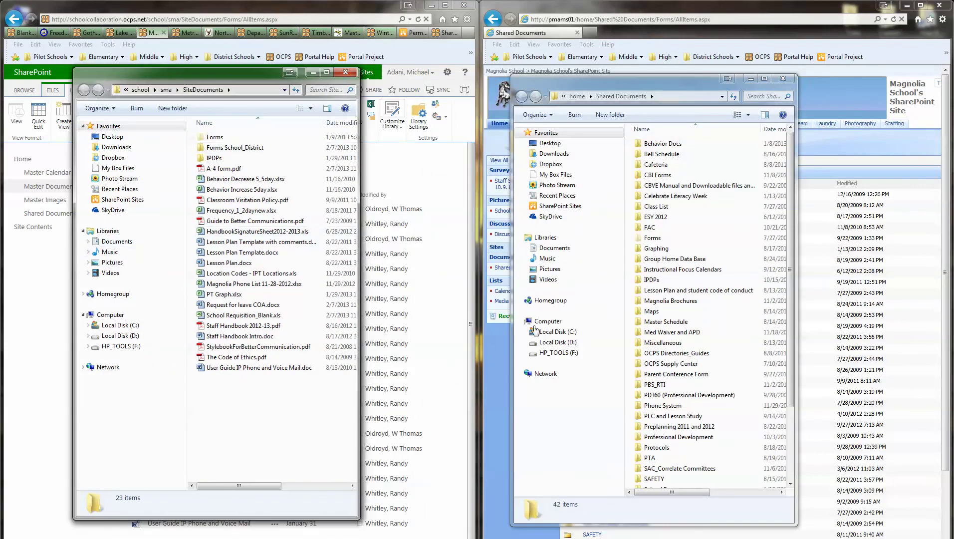